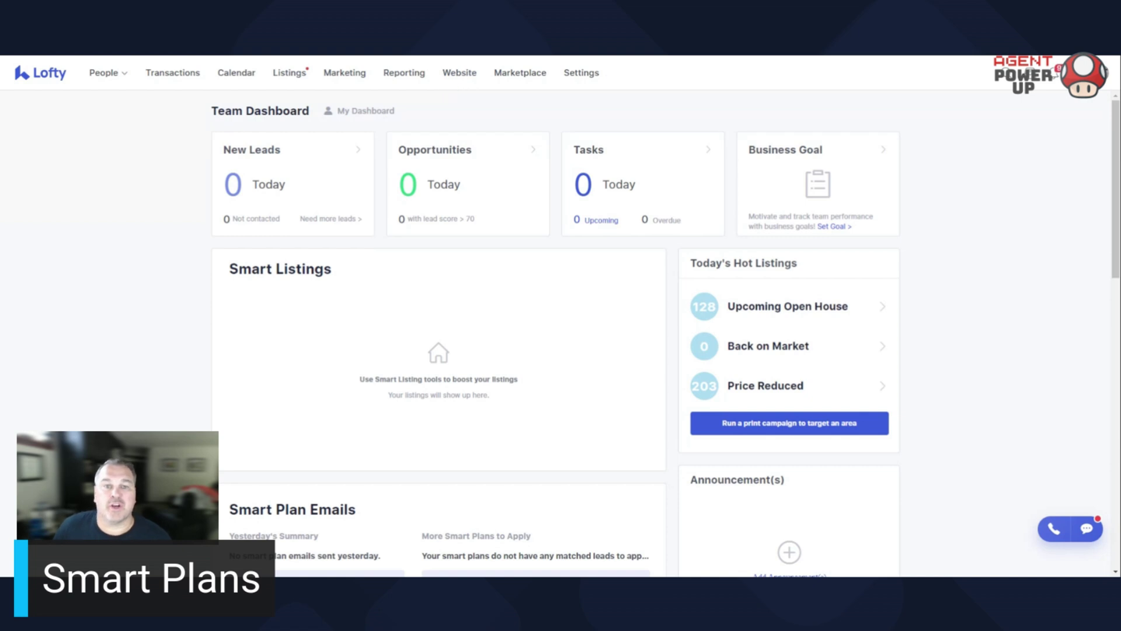
# Go to Settings and open the Smart Plans page showing your existing plans.
pyautogui.click(581, 73)
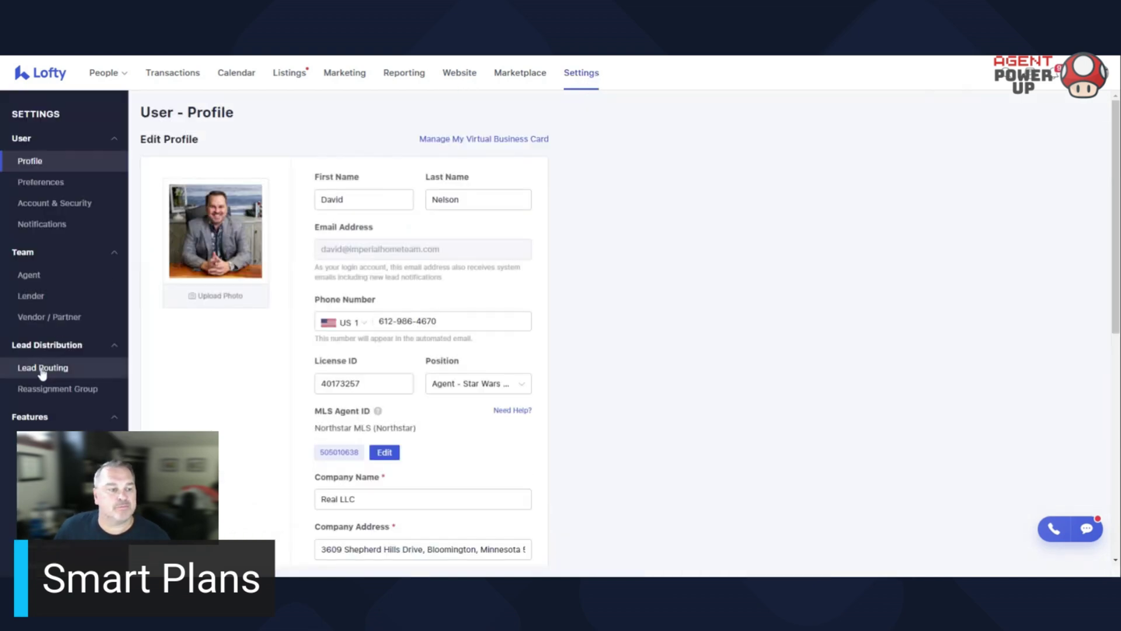
pyautogui.scroll(-6, 42, 374)
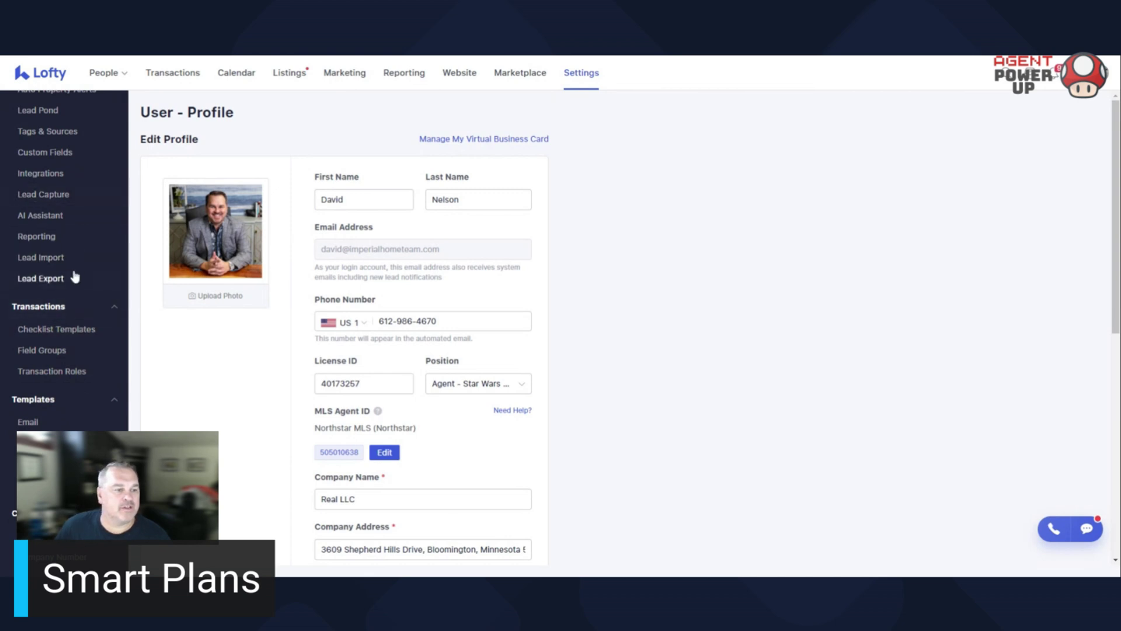
pyautogui.scroll(-1, 74, 277)
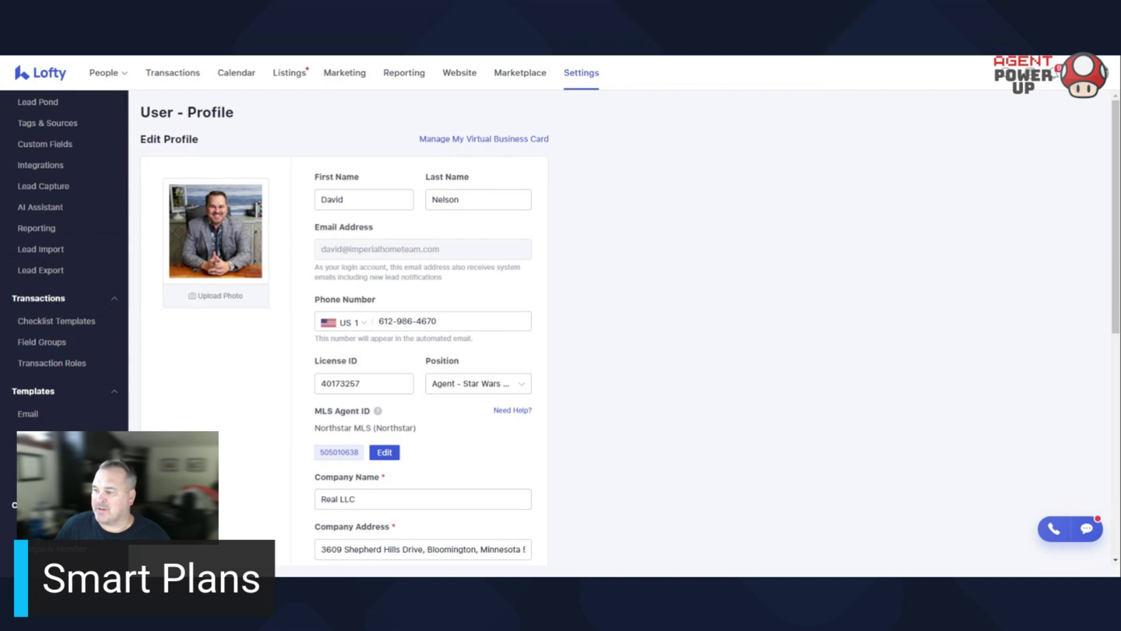
pyautogui.click(41, 434)
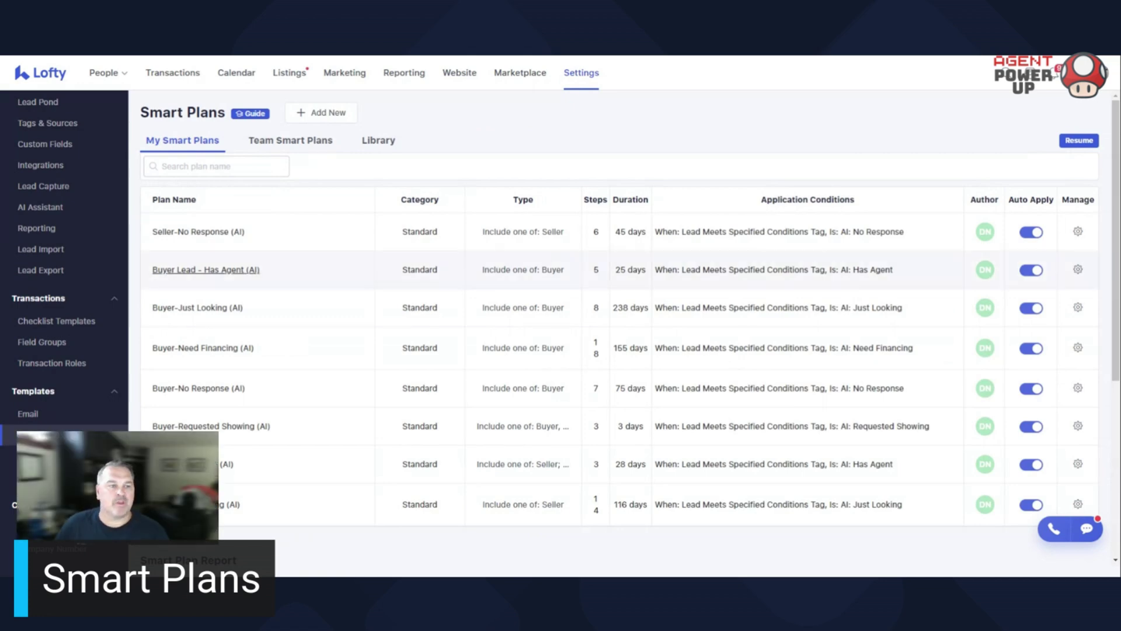
pyautogui.scroll(-4, 489, 295)
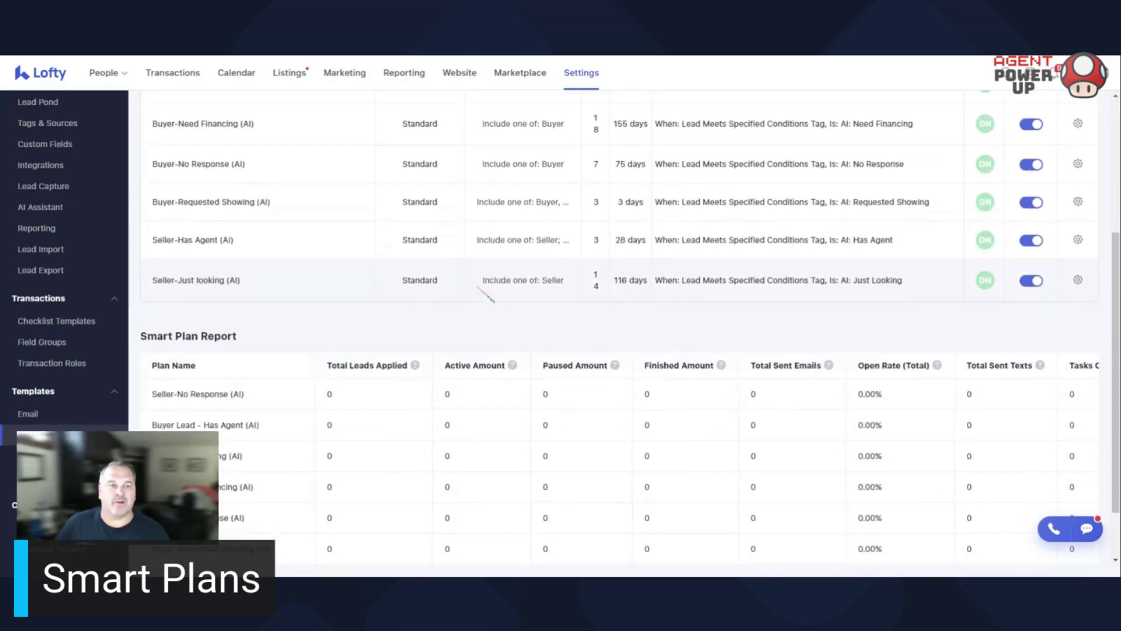
pyautogui.scroll(4, 489, 295)
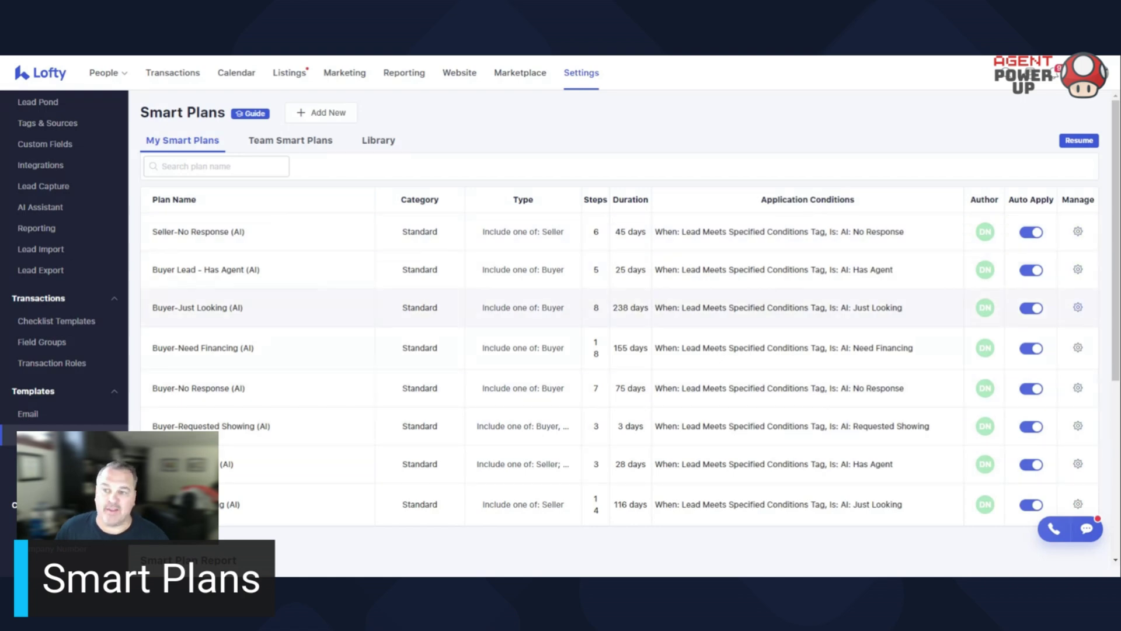
# Open the Seller-No Response (AI) plan in the editor, leave without saving, then add a new plan.
pyautogui.click(1078, 231)
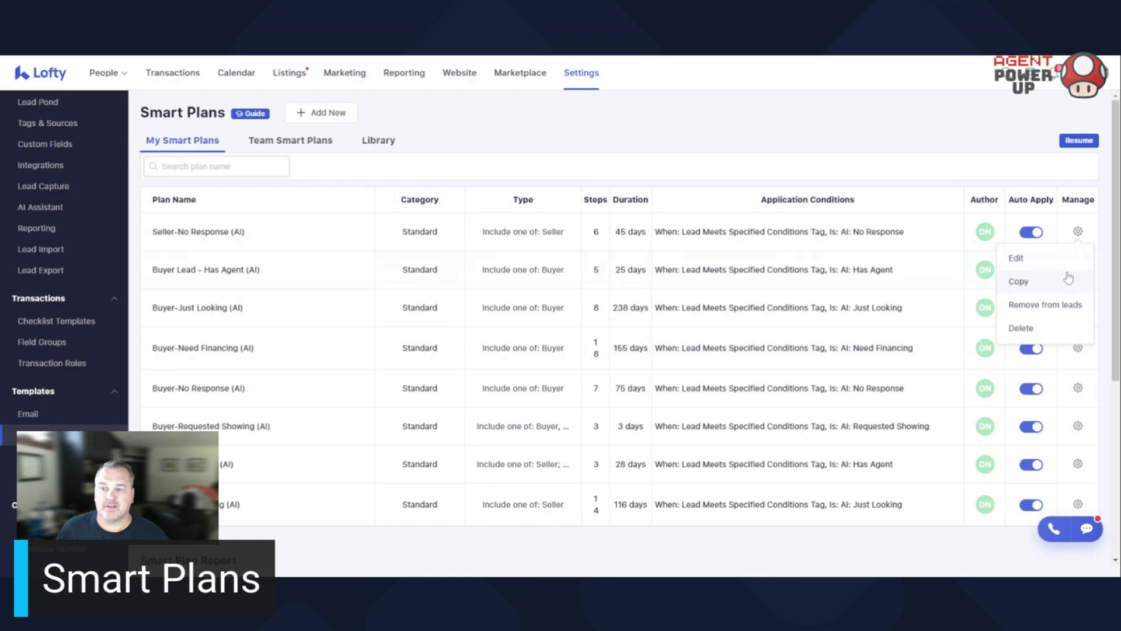
pyautogui.click(1053, 261)
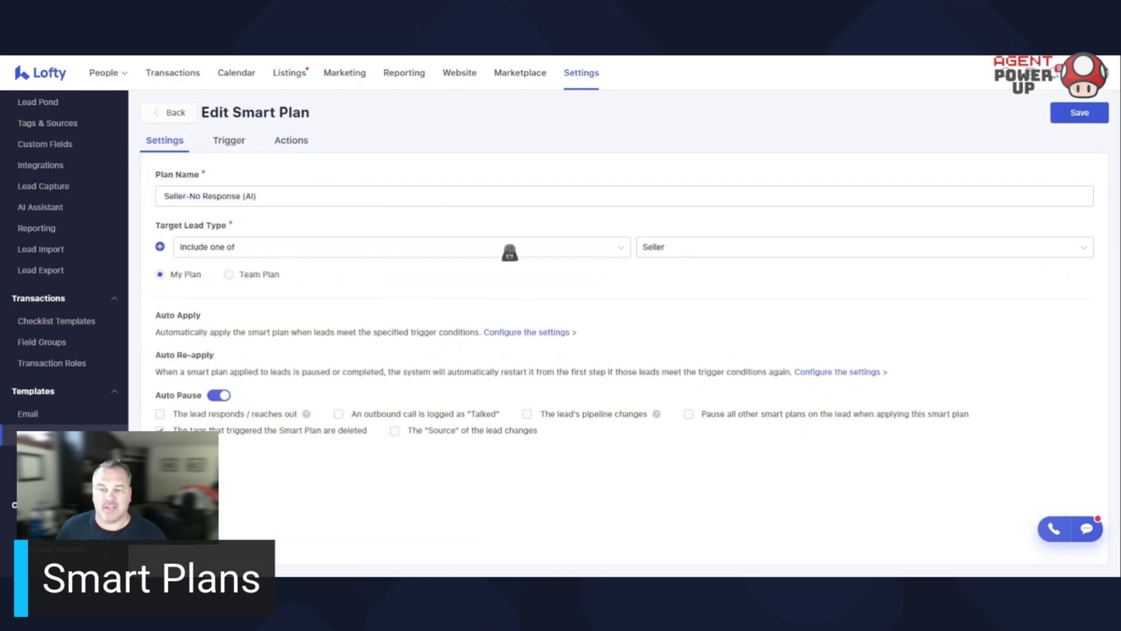
pyautogui.click(183, 121)
pyautogui.click(592, 332)
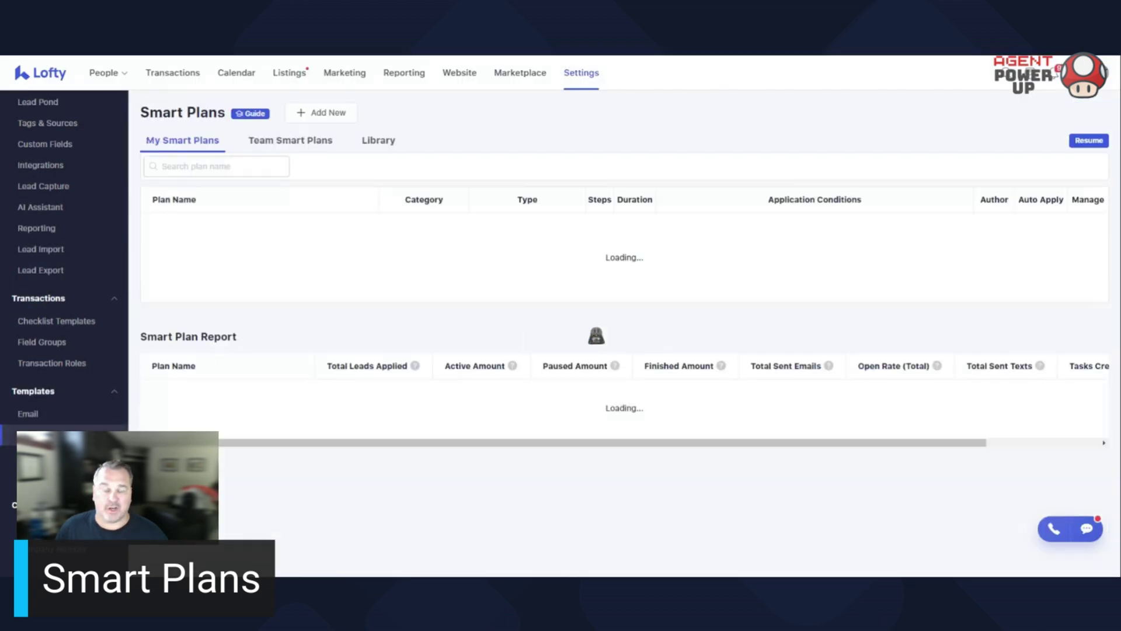
pyautogui.click(329, 114)
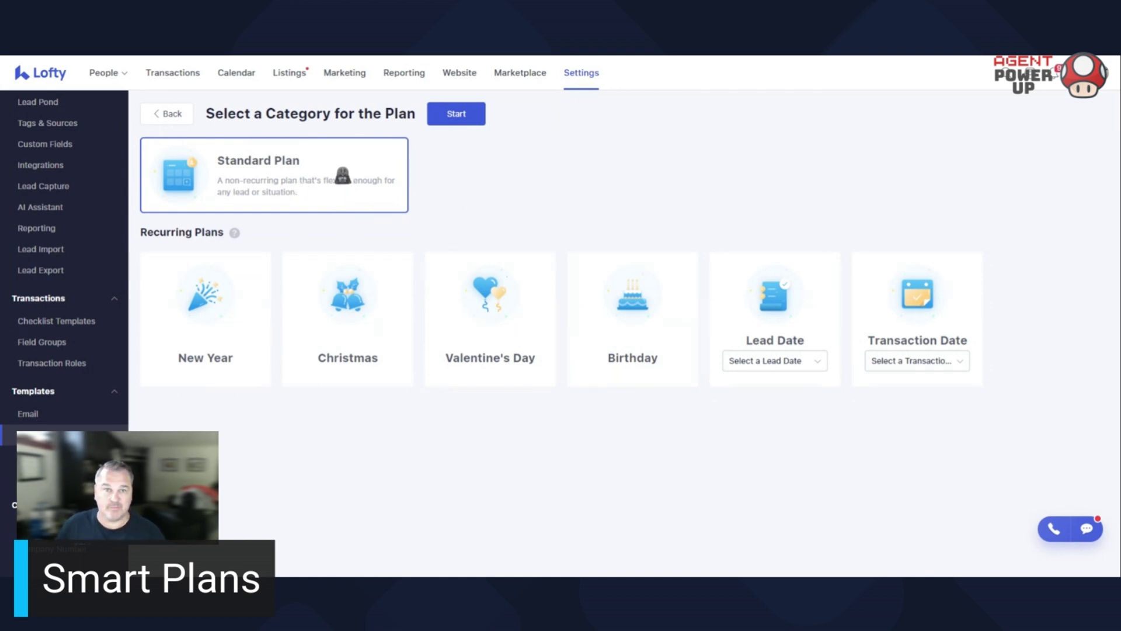
# Start a Standard Plan named 'fasfasfdat', leaving Target Lead Type unchosen, and move to its trigger.
pyautogui.click(461, 114)
pyautogui.click(330, 197)
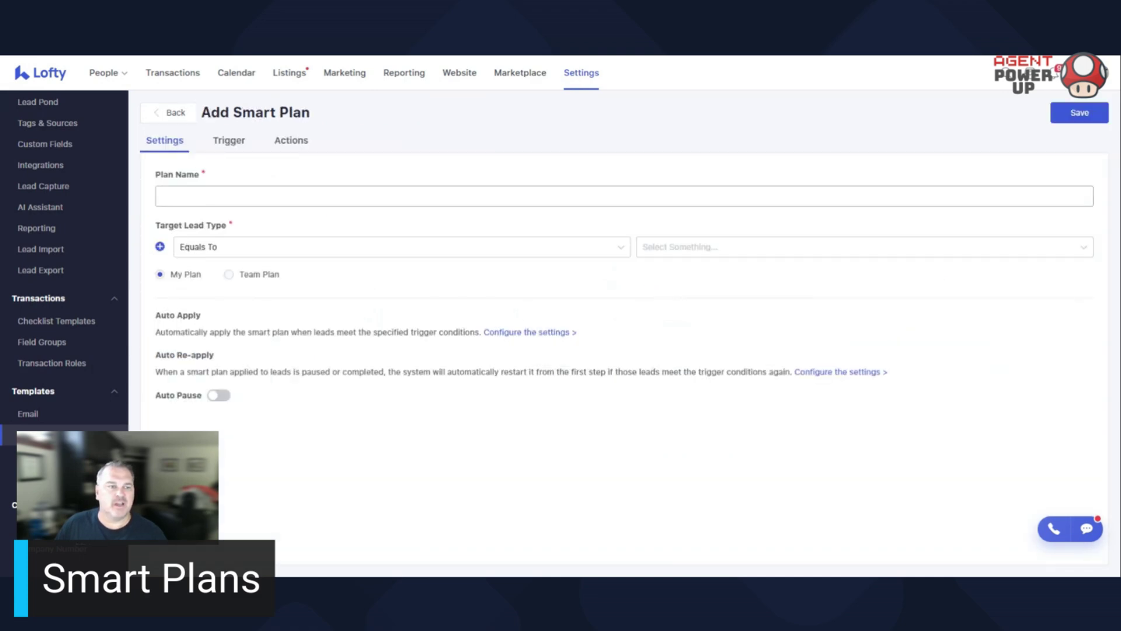
pyautogui.write('fasfasfdat')
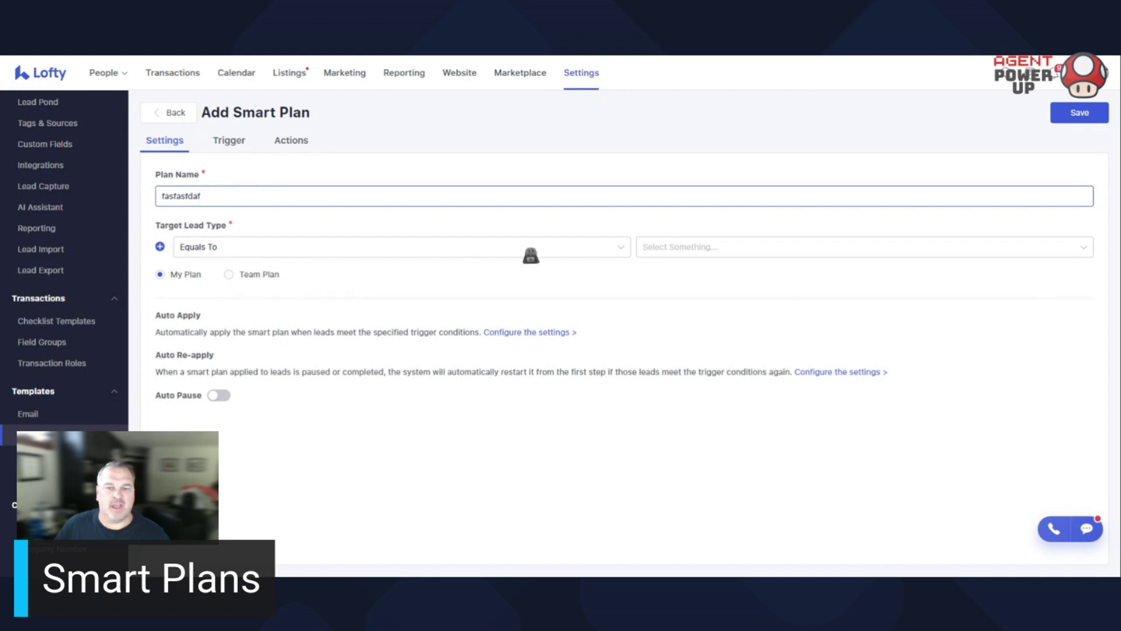
pyautogui.click(560, 257)
pyautogui.click(804, 246)
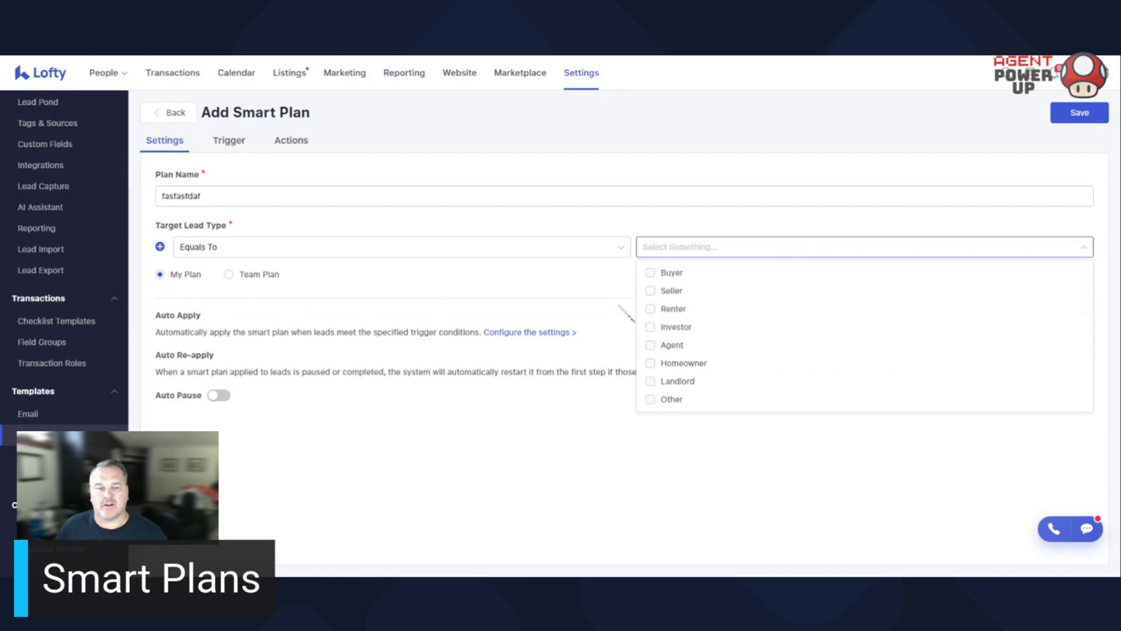
pyautogui.click(571, 308)
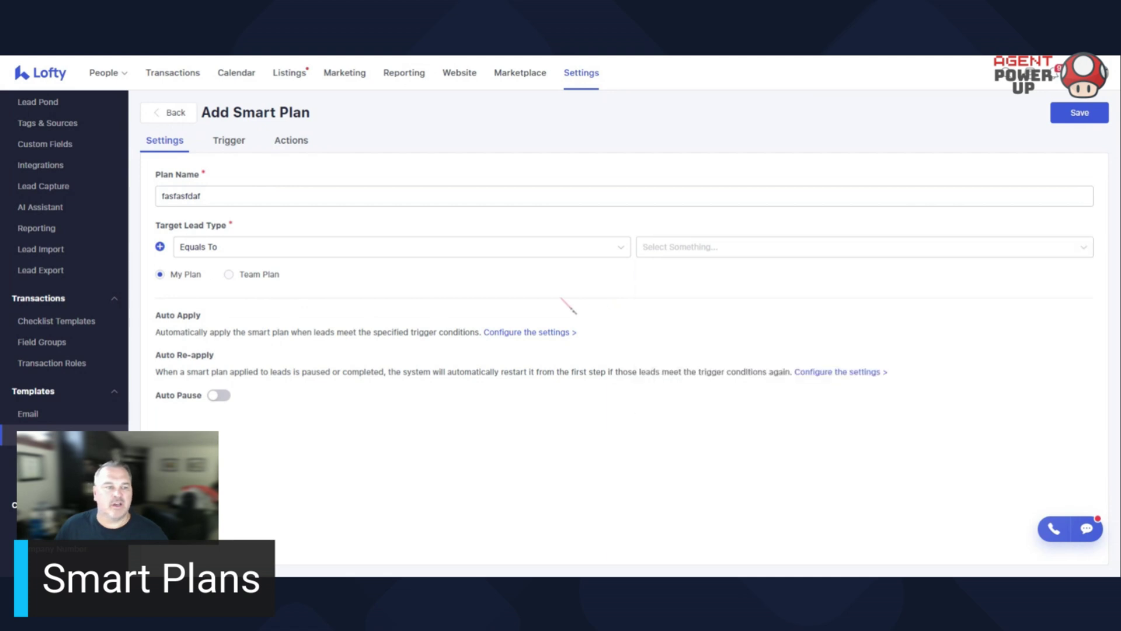
pyautogui.click(233, 146)
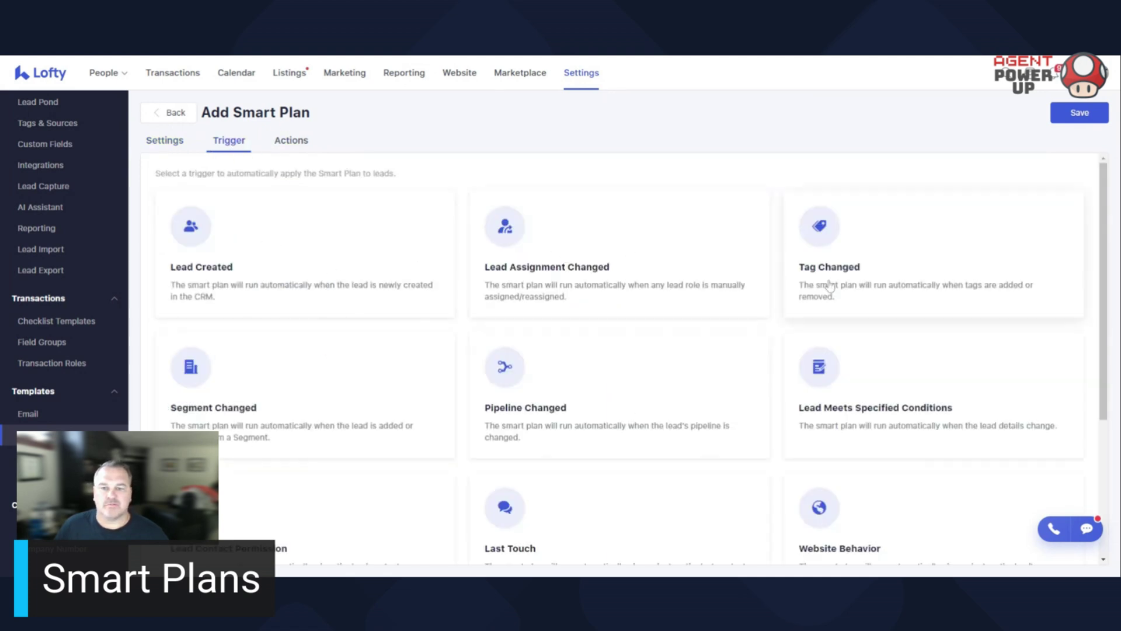
pyautogui.scroll(-3, 870, 368)
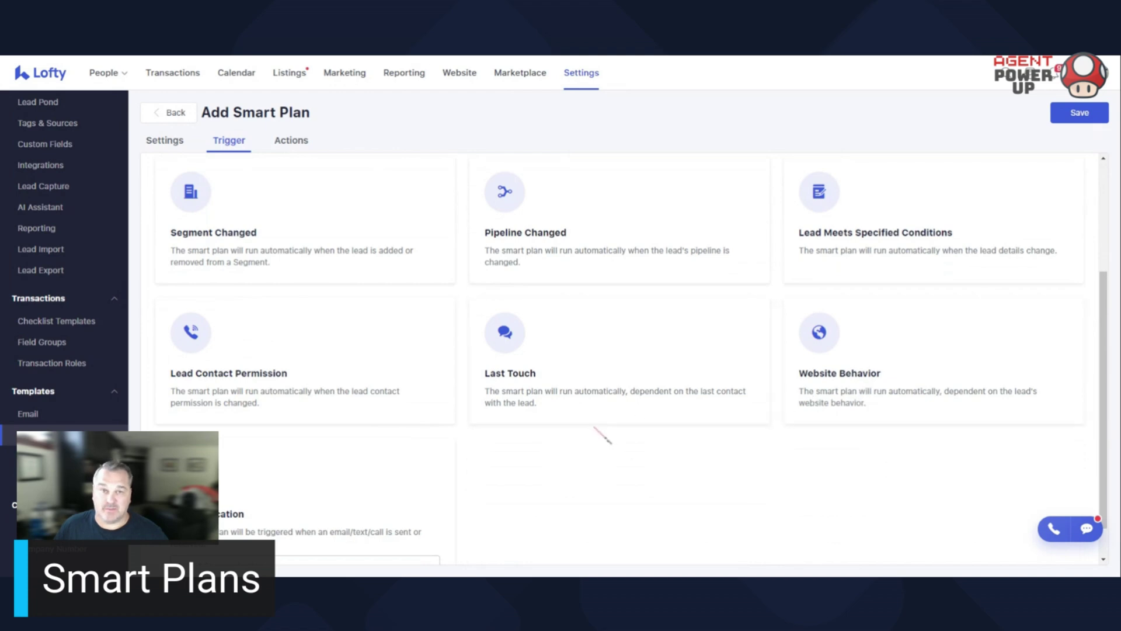
pyautogui.scroll(3, 598, 432)
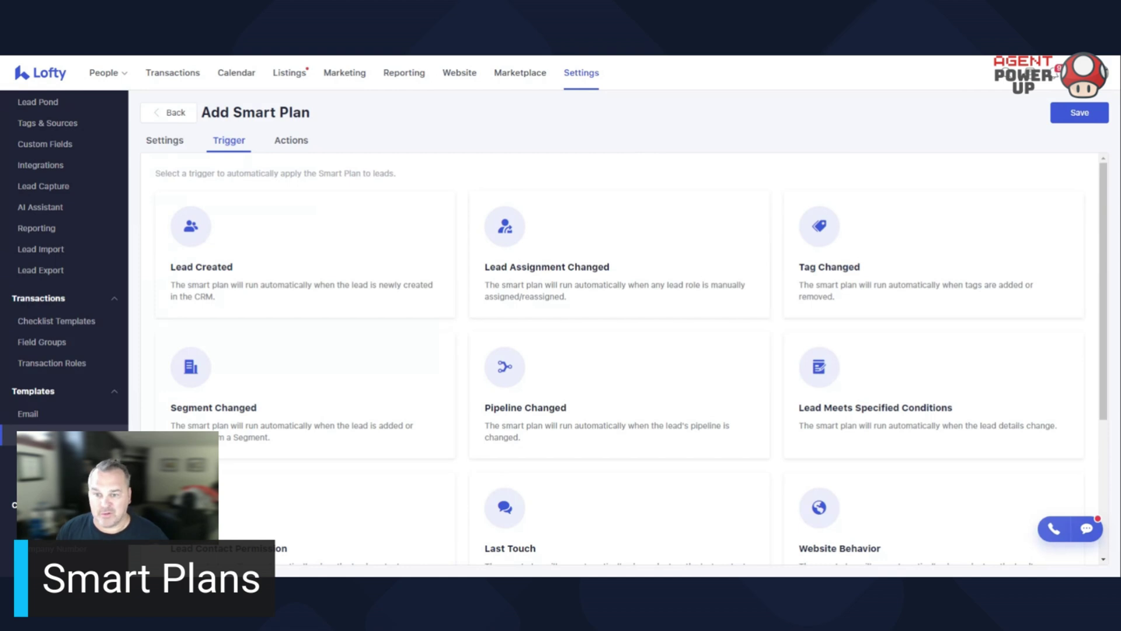
pyautogui.scroll(-2, 692, 225)
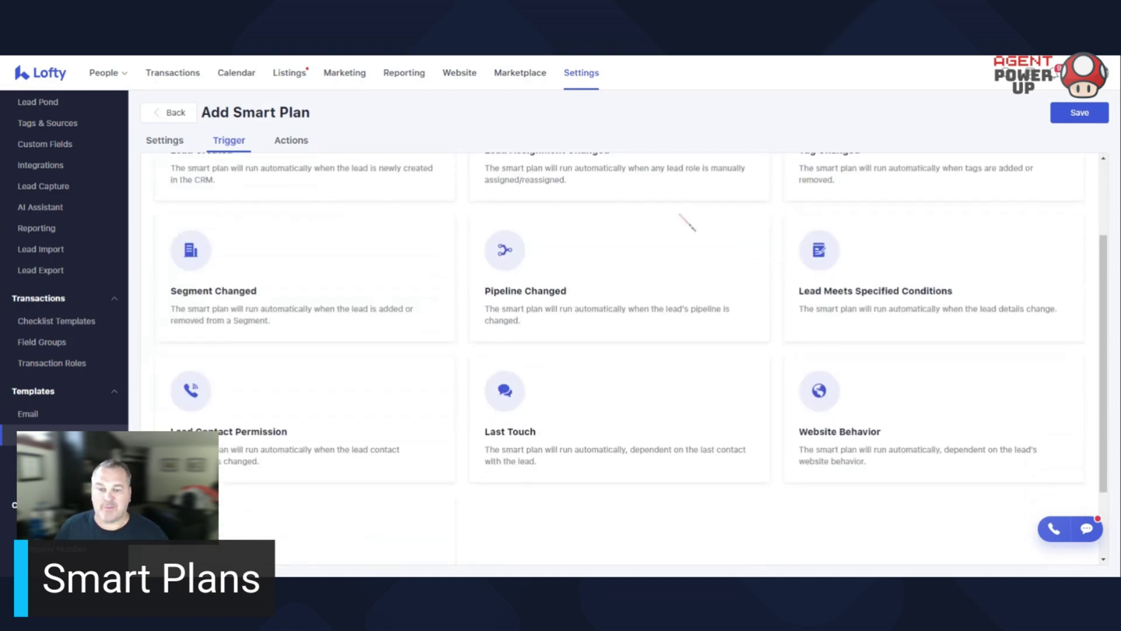
pyautogui.scroll(2, 650, 295)
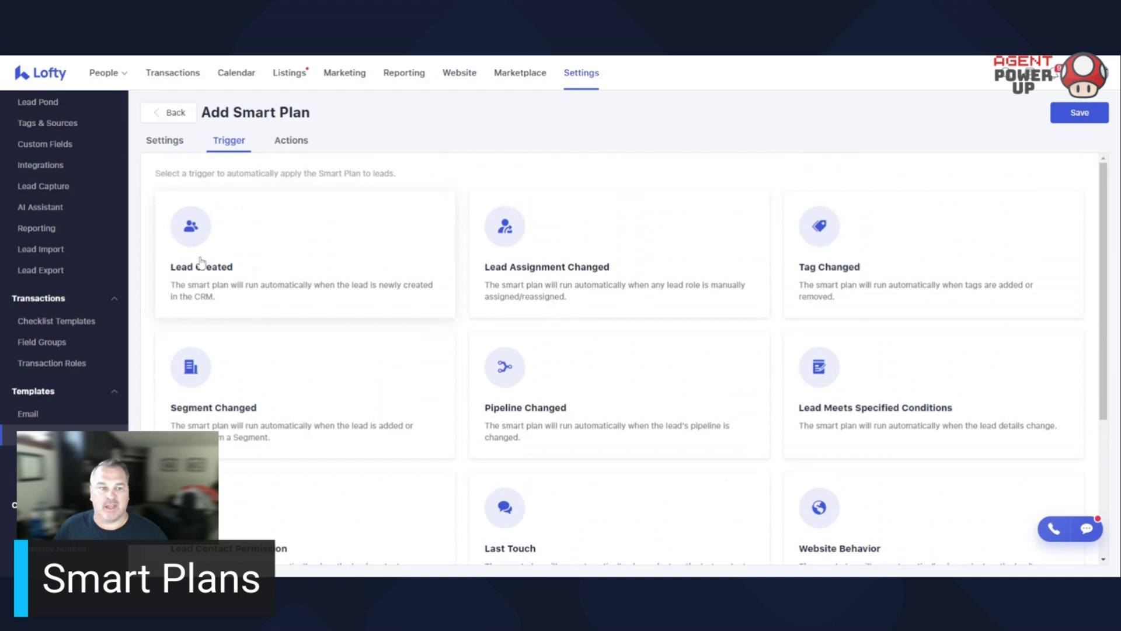
# Use Lead Created as the trigger with the condition Pipeline is New Leads.
pyautogui.click(200, 264)
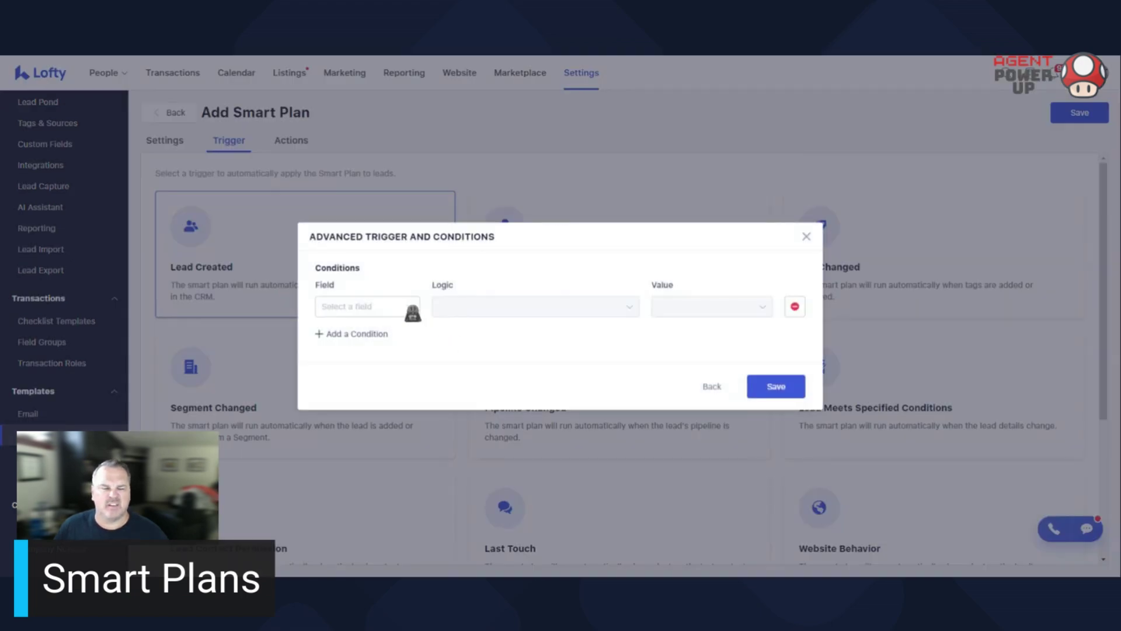
pyautogui.click(411, 306)
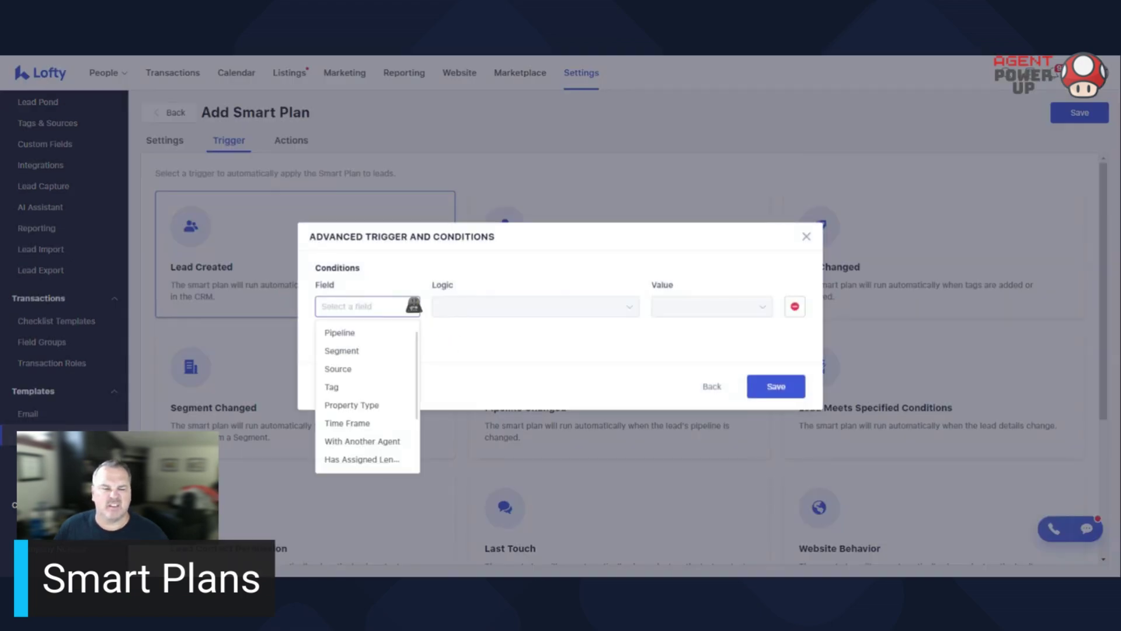
pyautogui.click(362, 332)
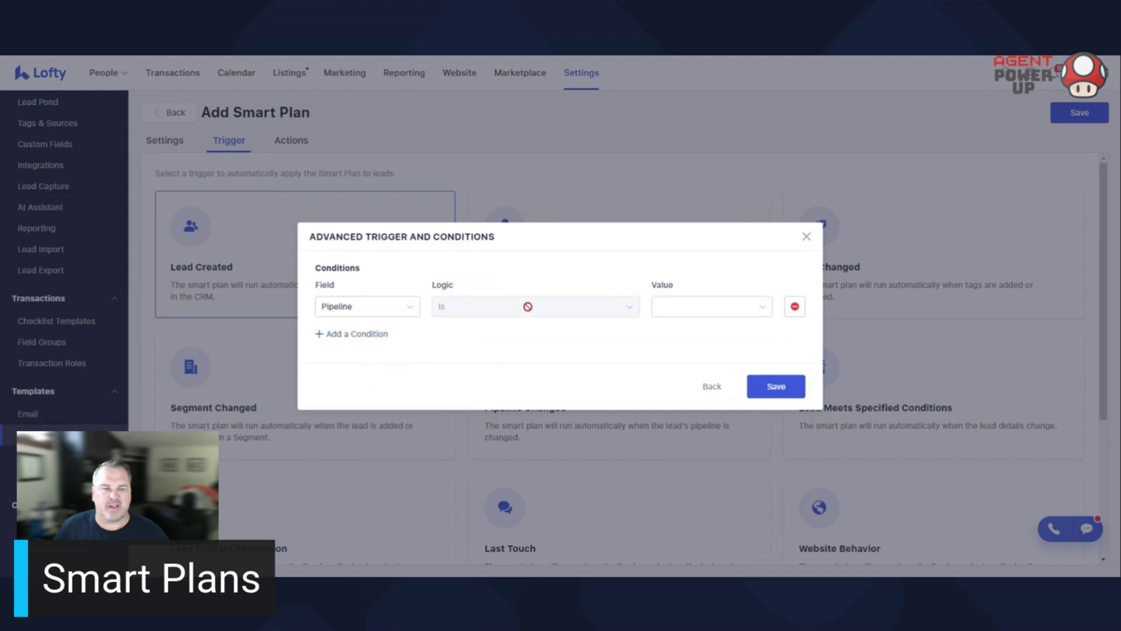
pyautogui.click(731, 308)
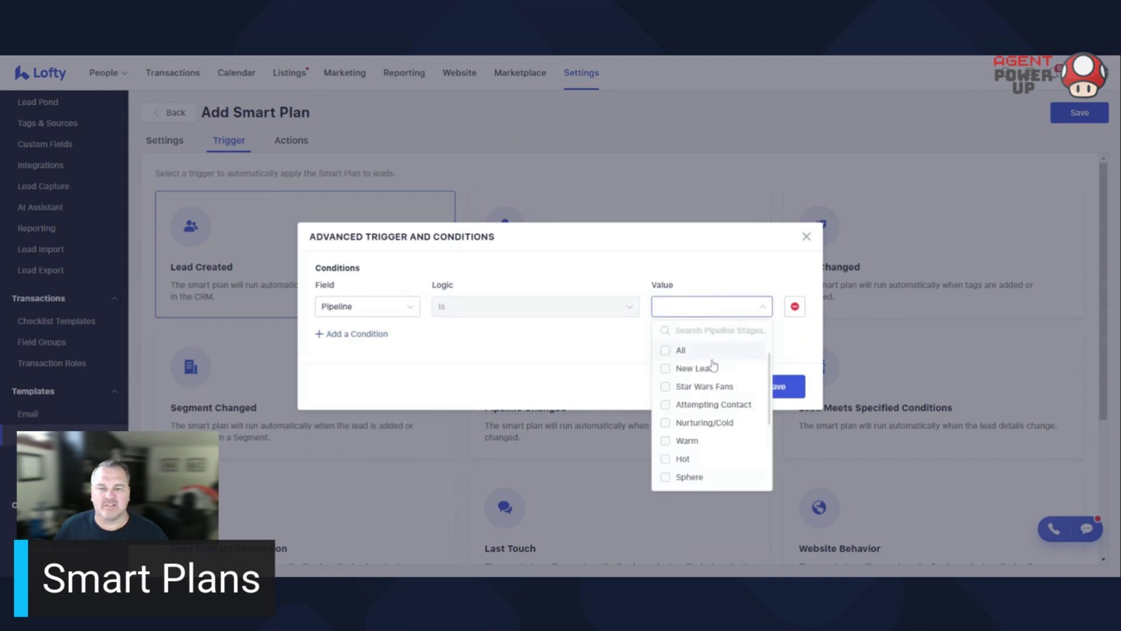
pyautogui.click(690, 373)
pyautogui.click(540, 387)
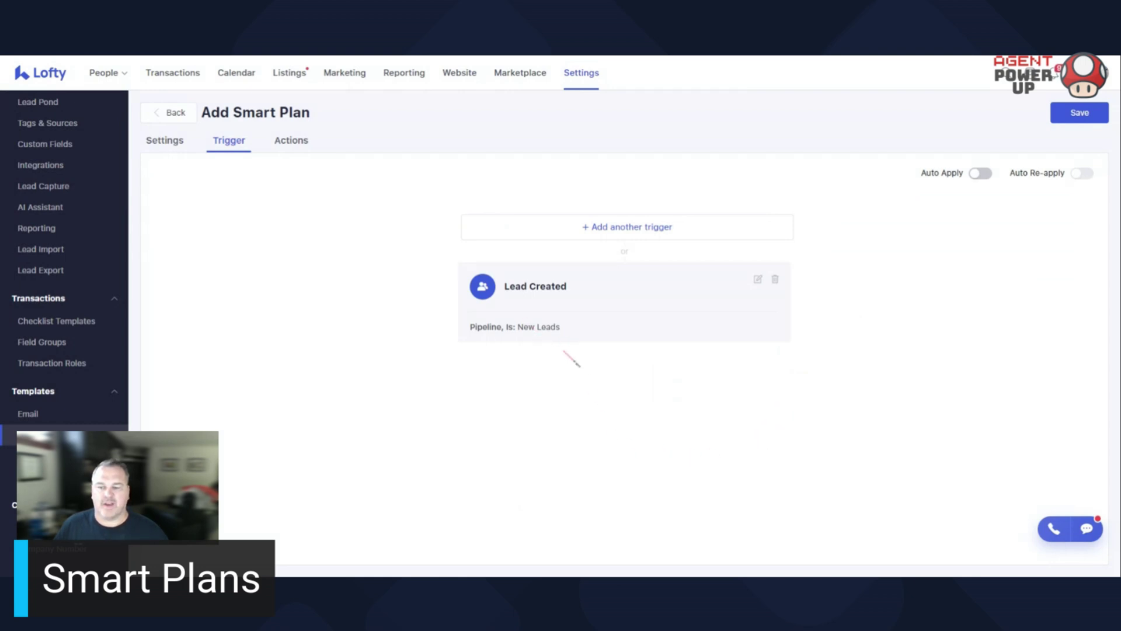
pyautogui.click(292, 146)
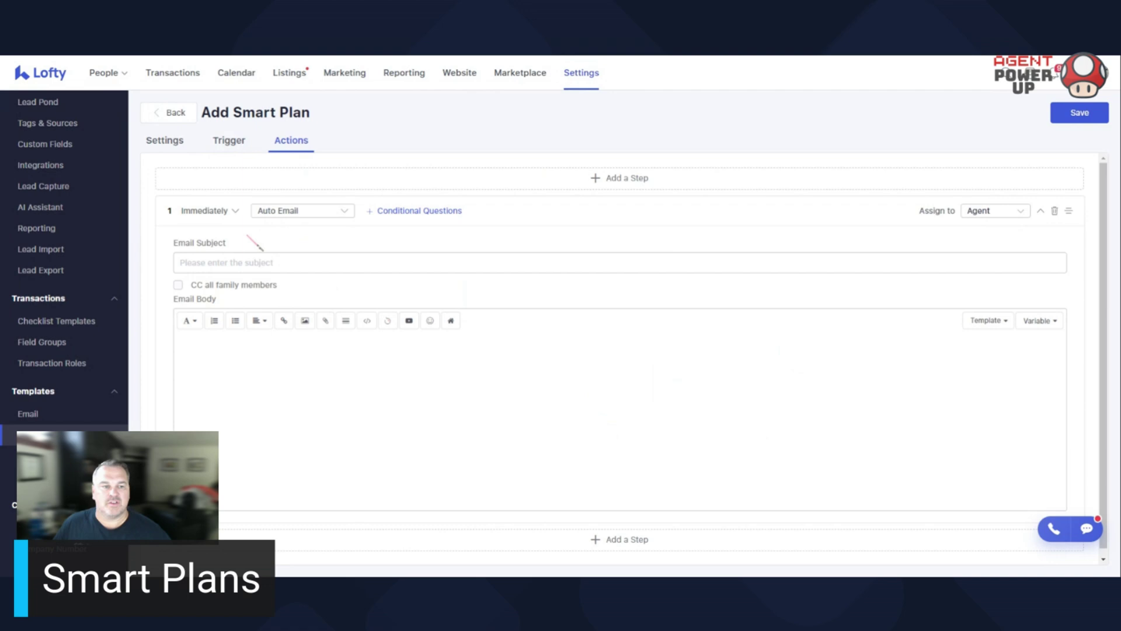
# Keep step 1 timed Immediately with the Auto Email action type.
pyautogui.click(236, 214)
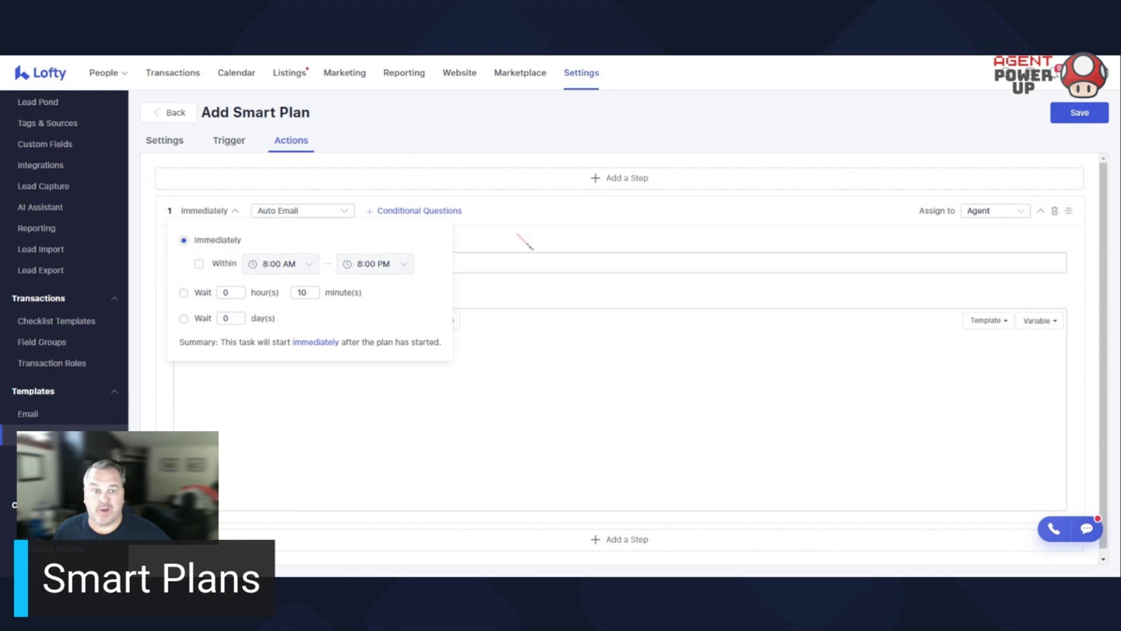
pyautogui.click(347, 212)
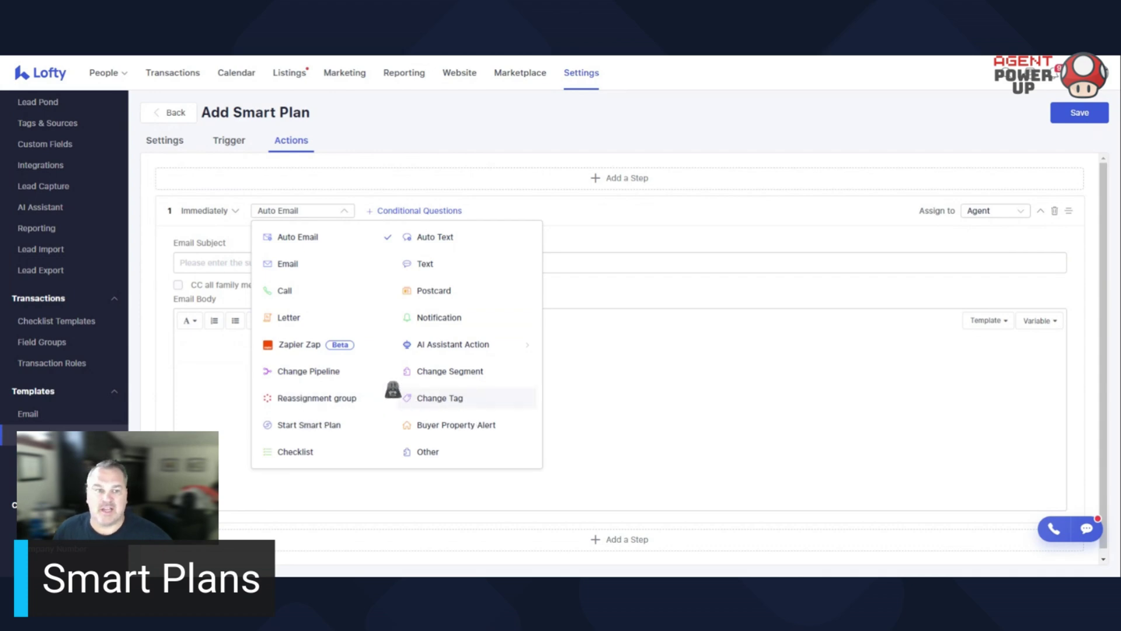
pyautogui.click(304, 239)
# Give the email subject 'fafafs #lead_first_name#' and body 'afdafdafd adfafdafd'.
pyautogui.click(324, 264)
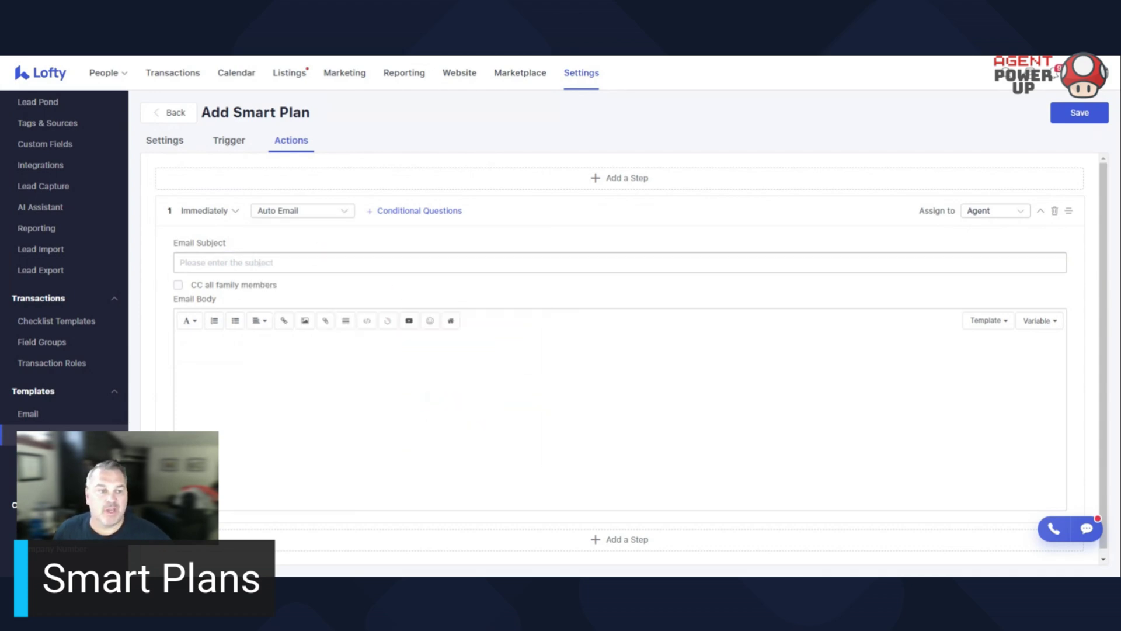
pyautogui.write('fafafs')
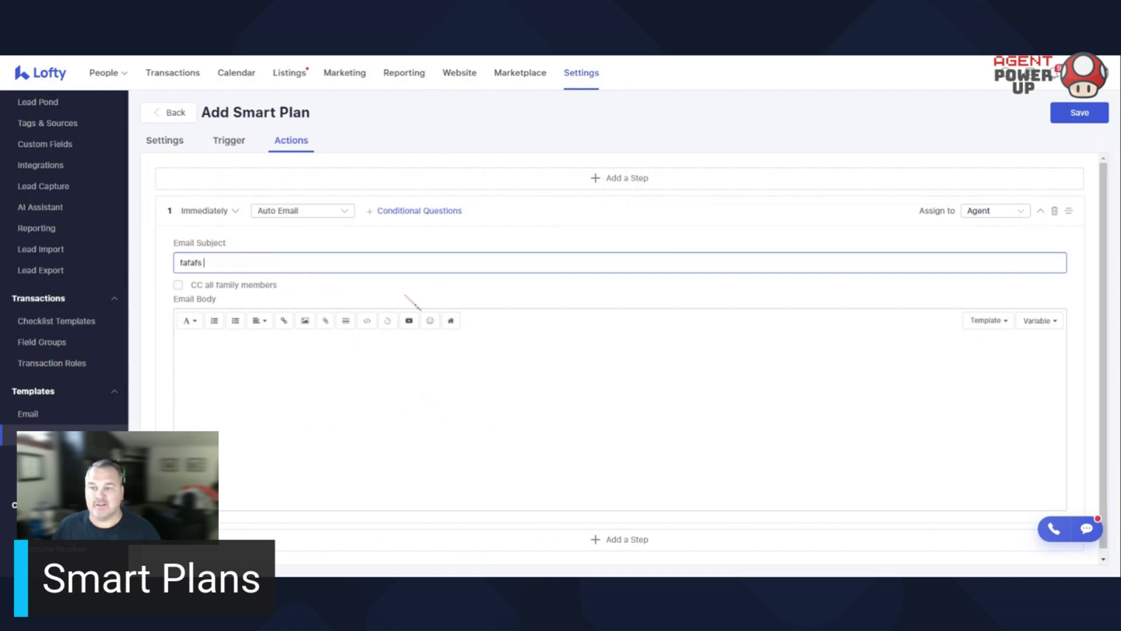
pyautogui.click(1044, 323)
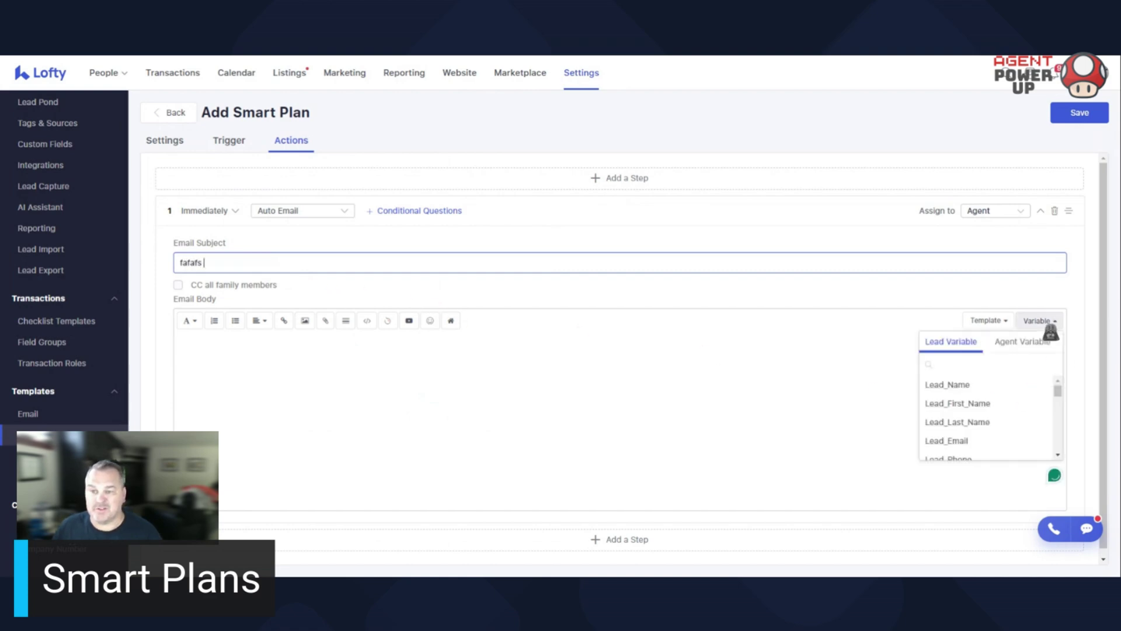
pyautogui.click(957, 403)
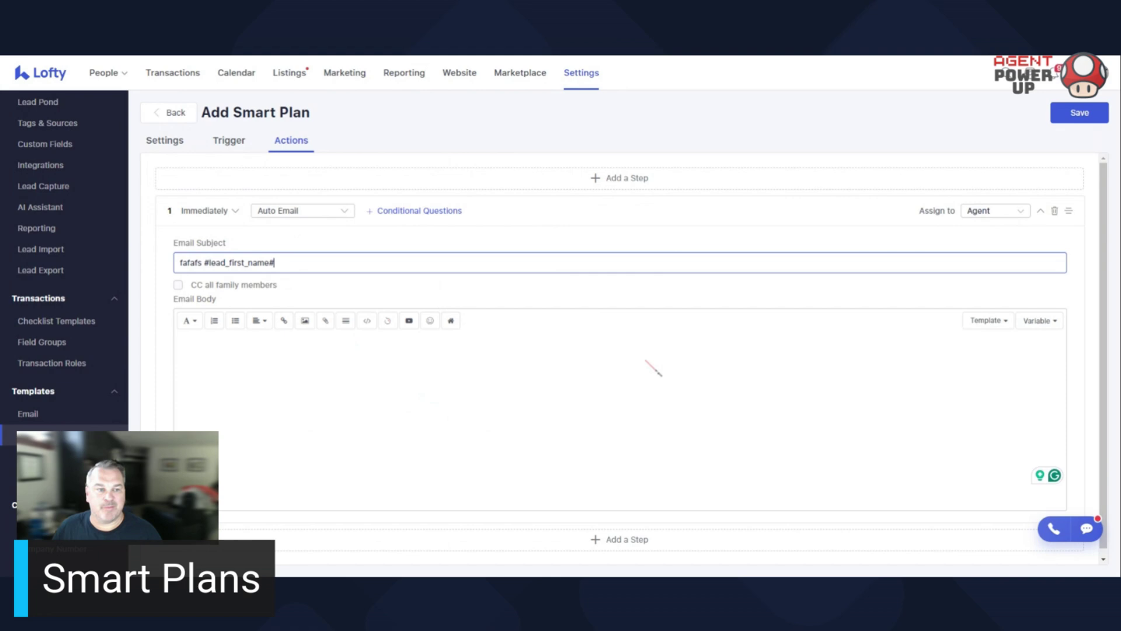
pyautogui.click(328, 383)
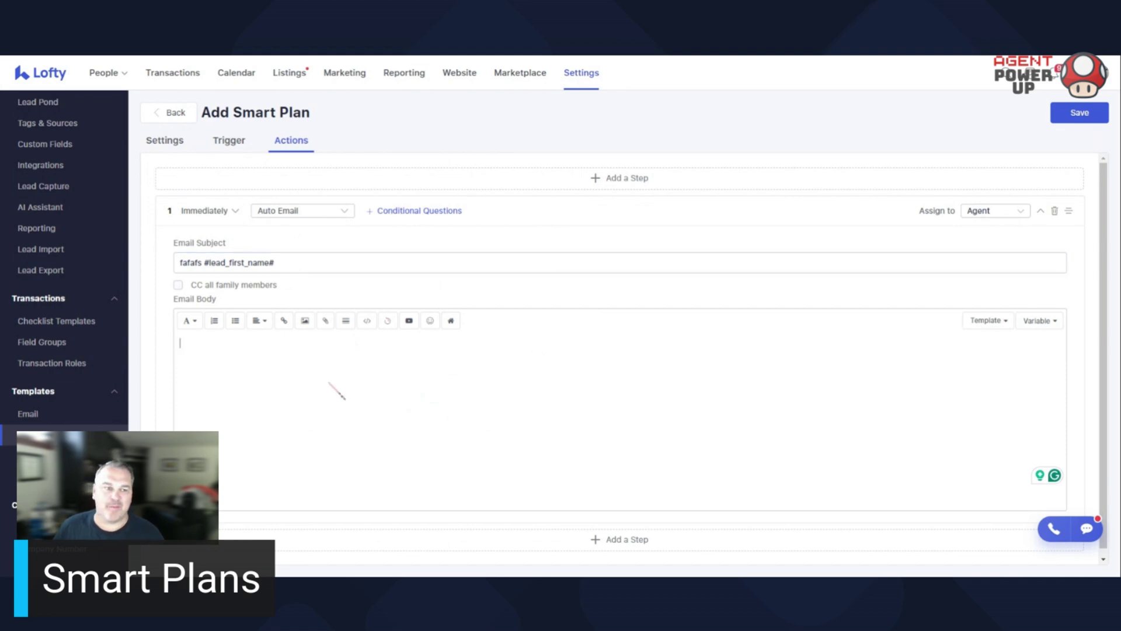
pyautogui.write('afdafdafd adfafdafd')
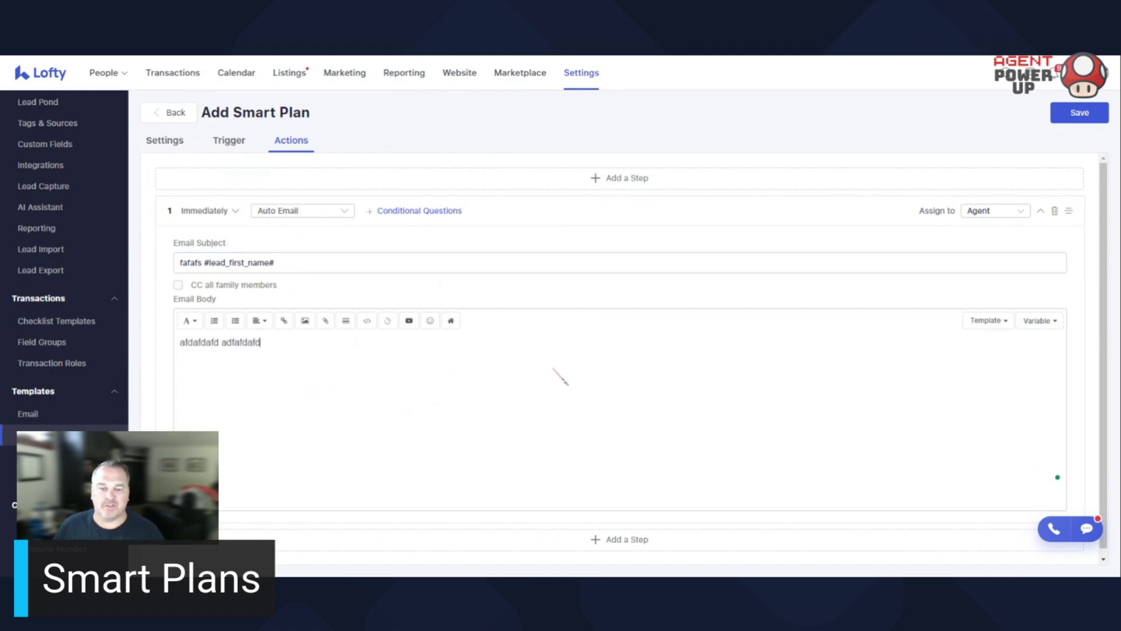
pyautogui.scroll(-1, 566, 377)
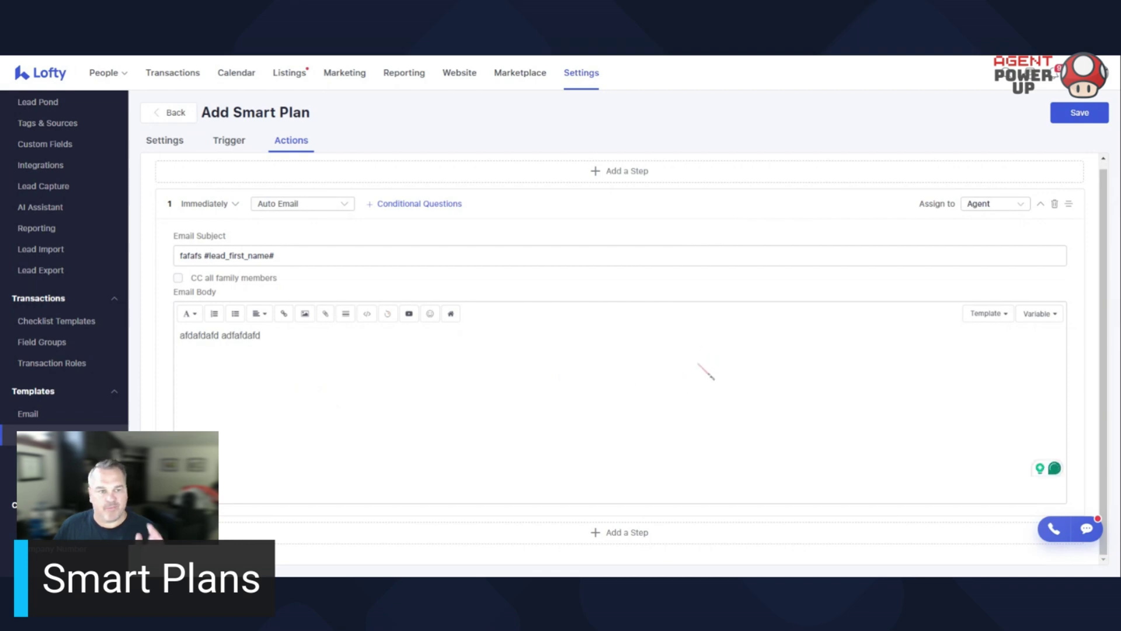
# Add a second step with a 4-day wait.
pyautogui.click(647, 536)
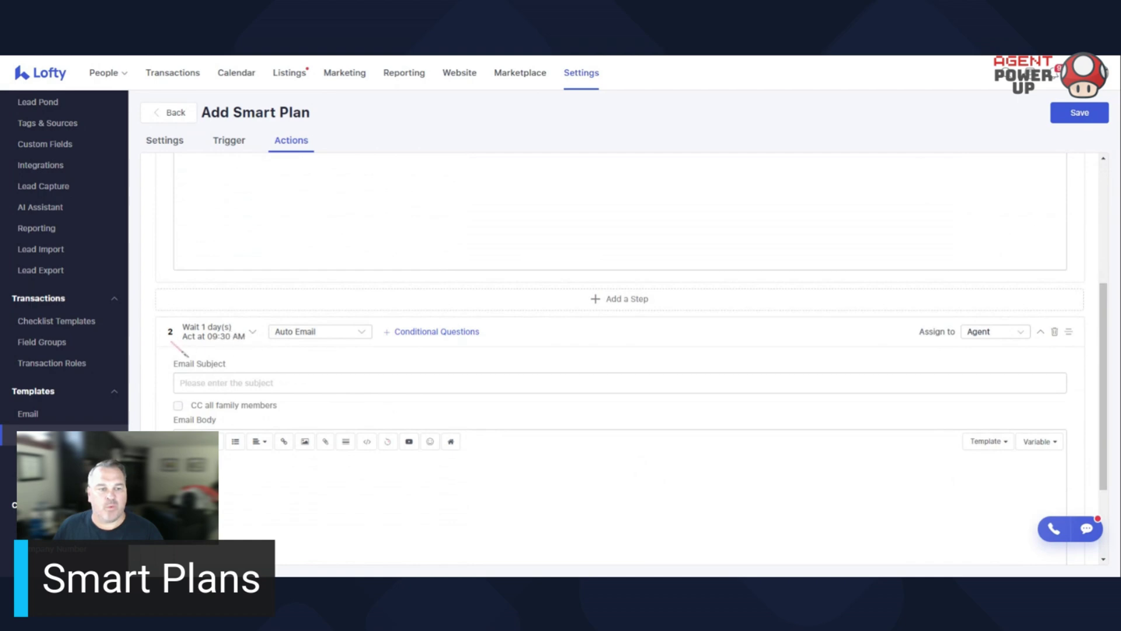
pyautogui.click(252, 334)
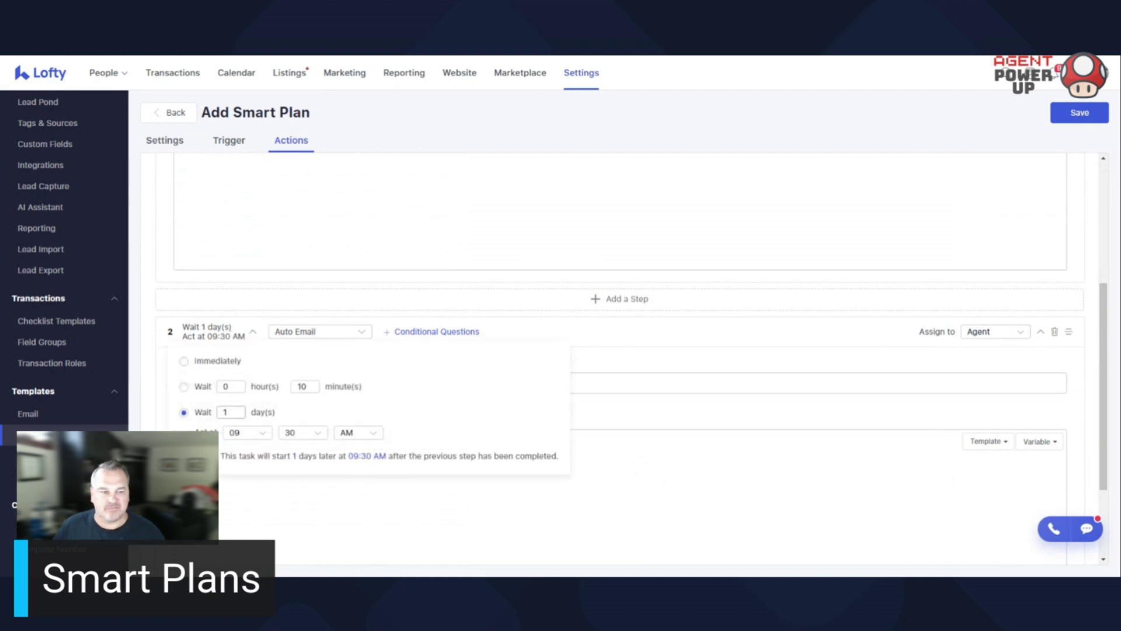
pyautogui.doubleClick(226, 412)
pyautogui.write('4')
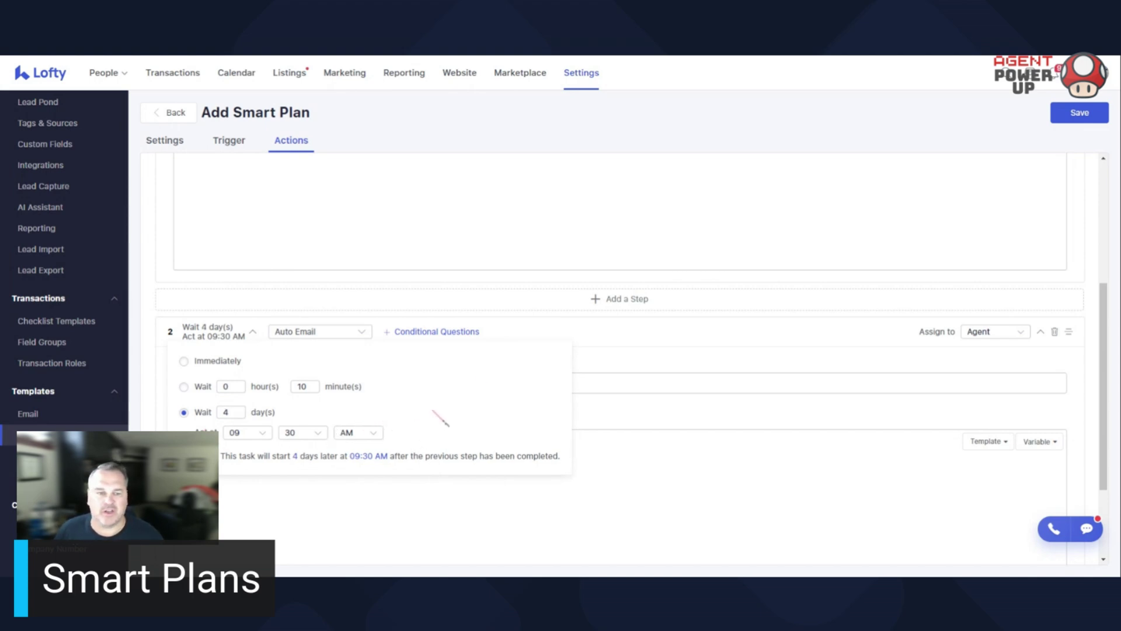
pyautogui.click(659, 355)
# Make step 2 a Call task with note '. akfjaksdjflka raelkjalksdflkaf', then add a third step.
pyautogui.click(365, 333)
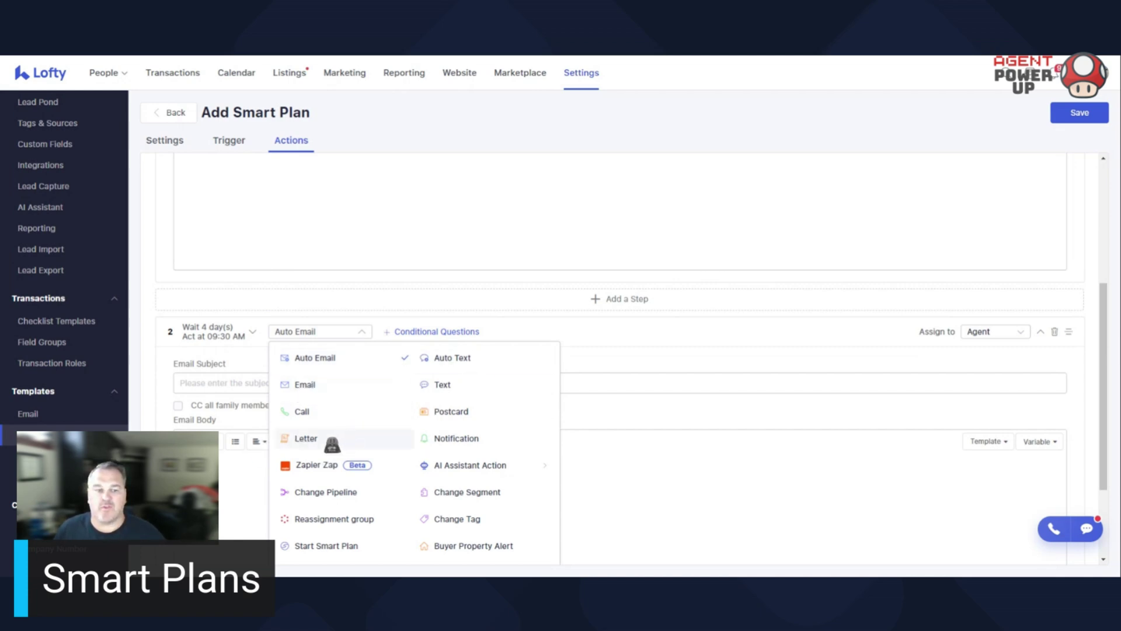
pyautogui.click(337, 412)
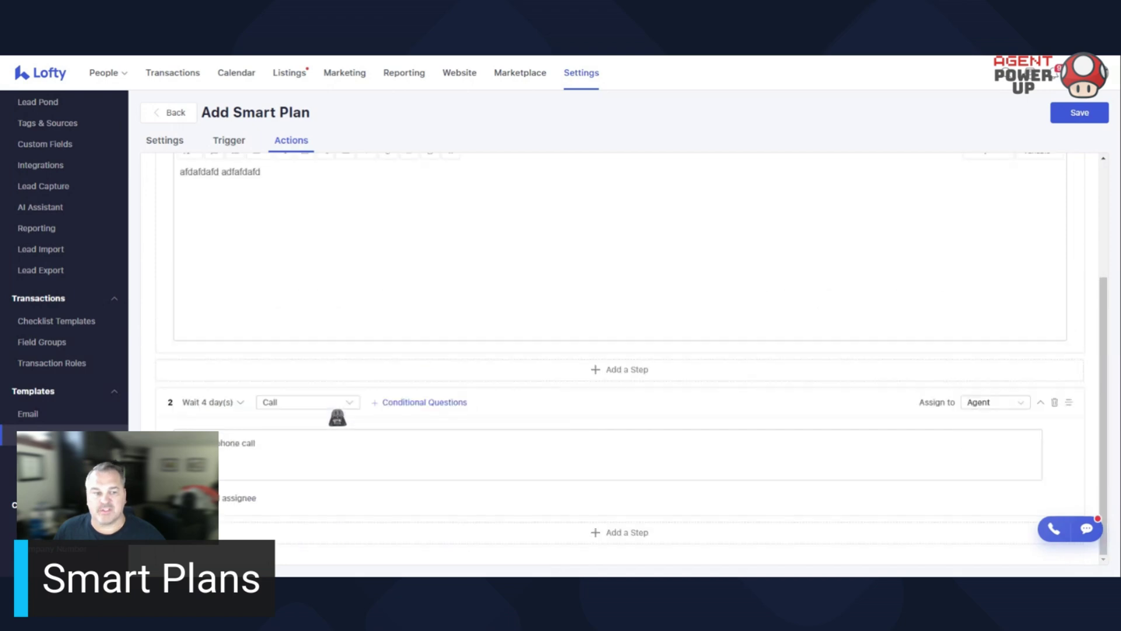
pyautogui.click(584, 455)
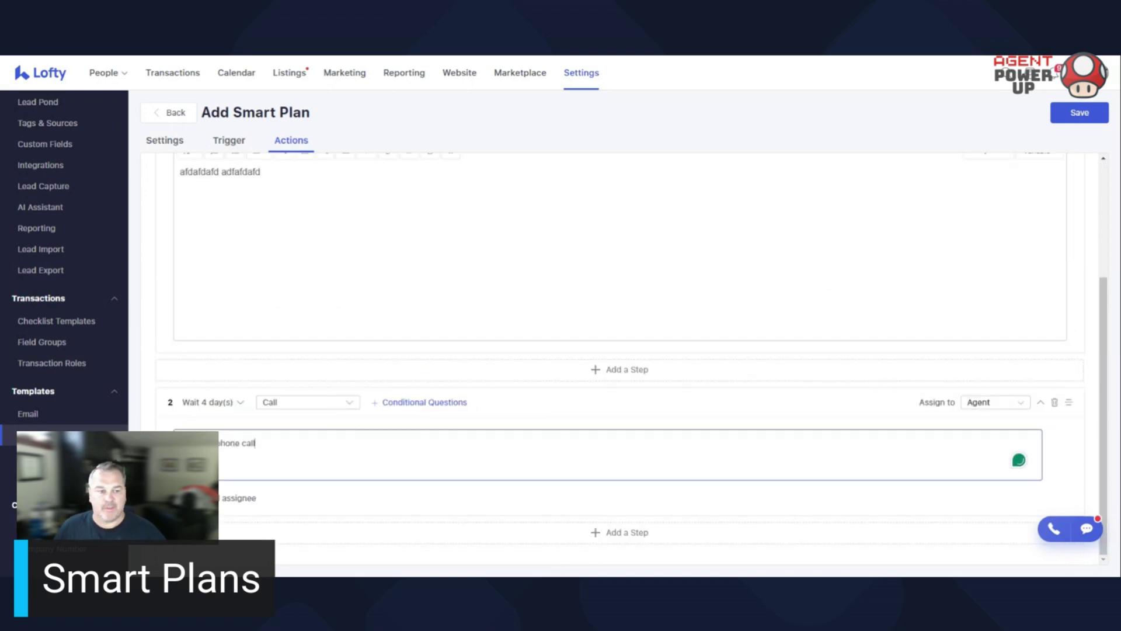
pyautogui.write('. akfja')
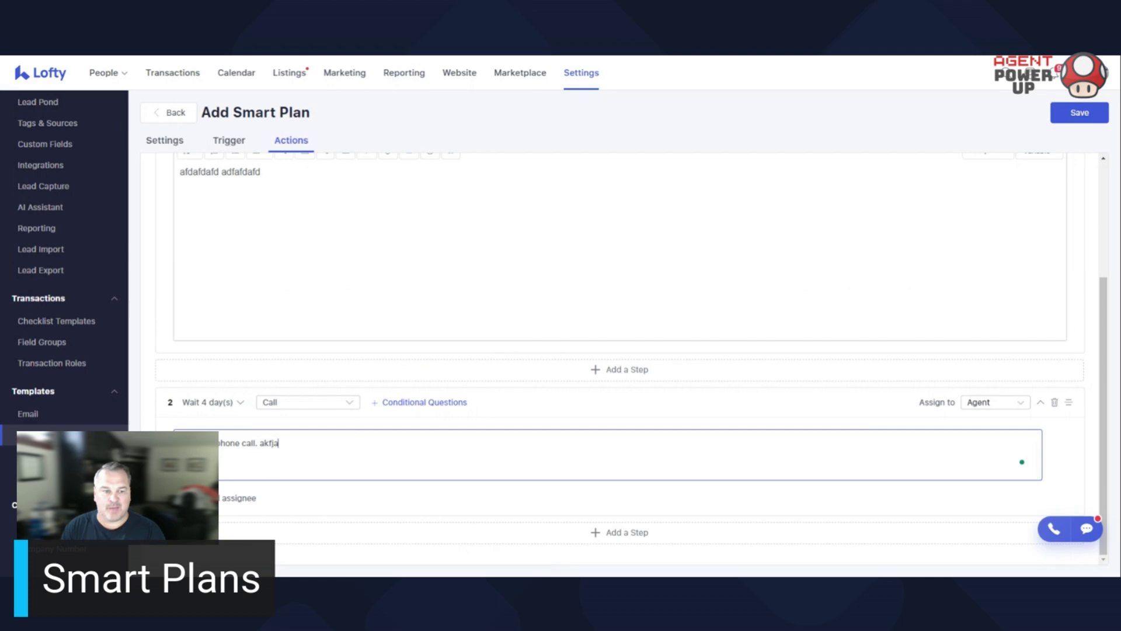
pyautogui.write('ksdjflka raelkjalksdflkaf')
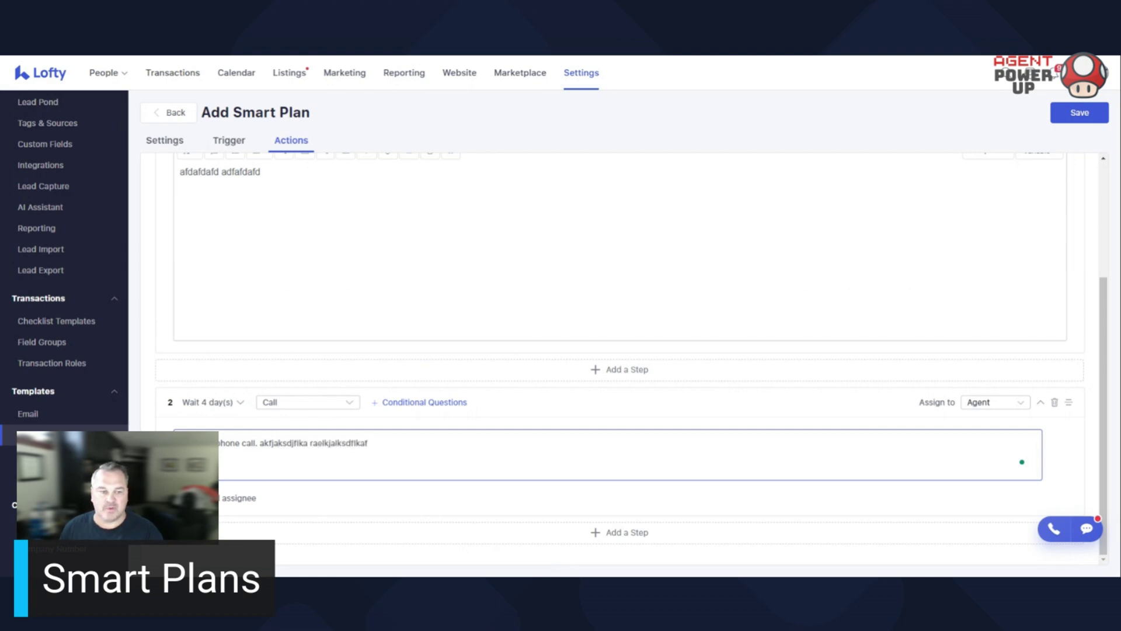
pyautogui.click(613, 534)
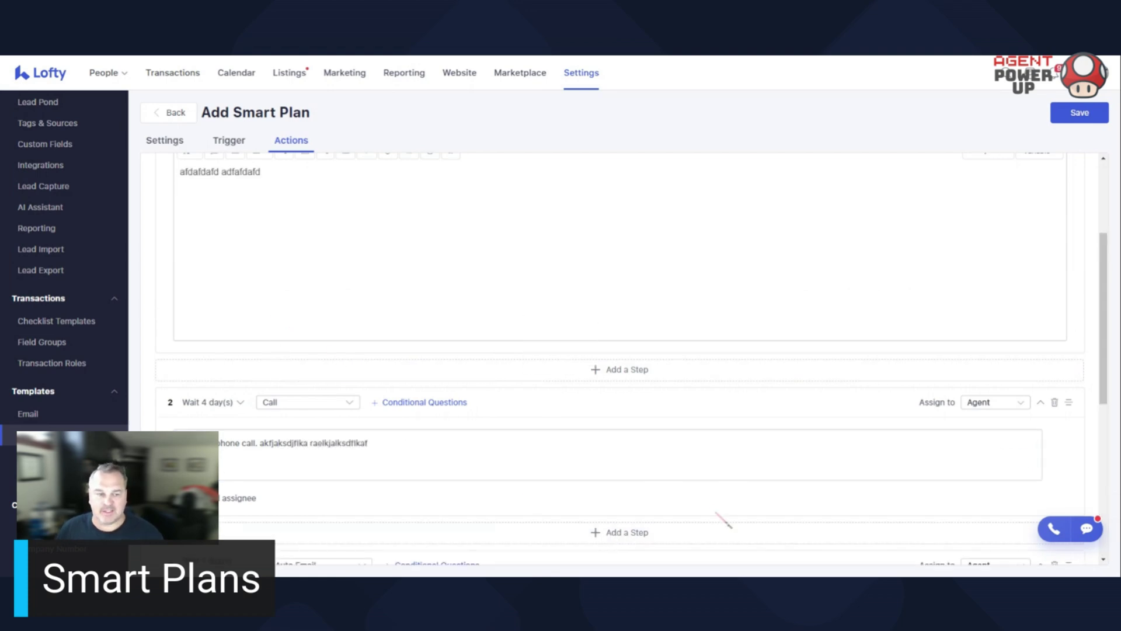